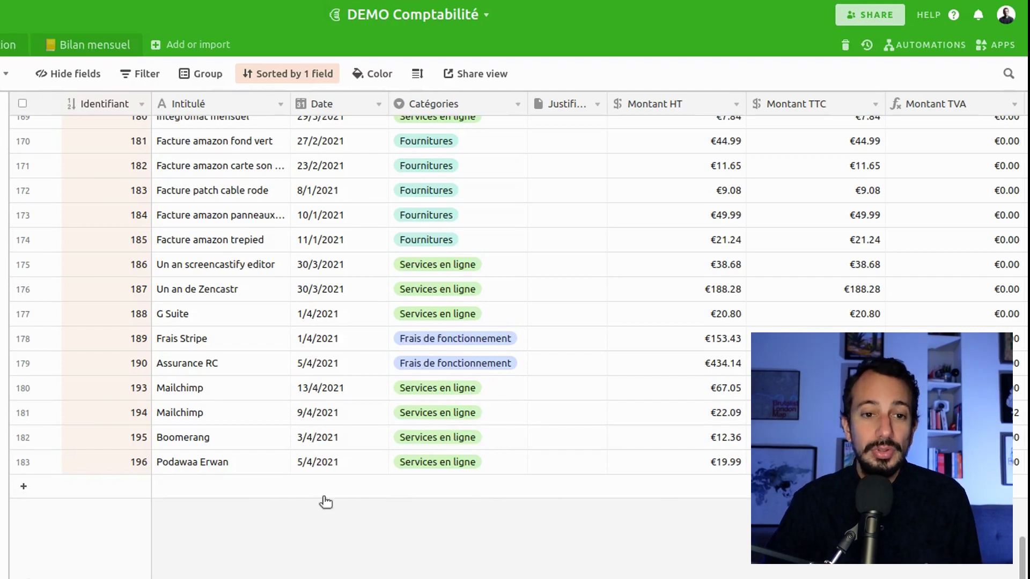
- Add a new expense row titled "Gandi" at the end of the Dépenses table
click(215, 486)
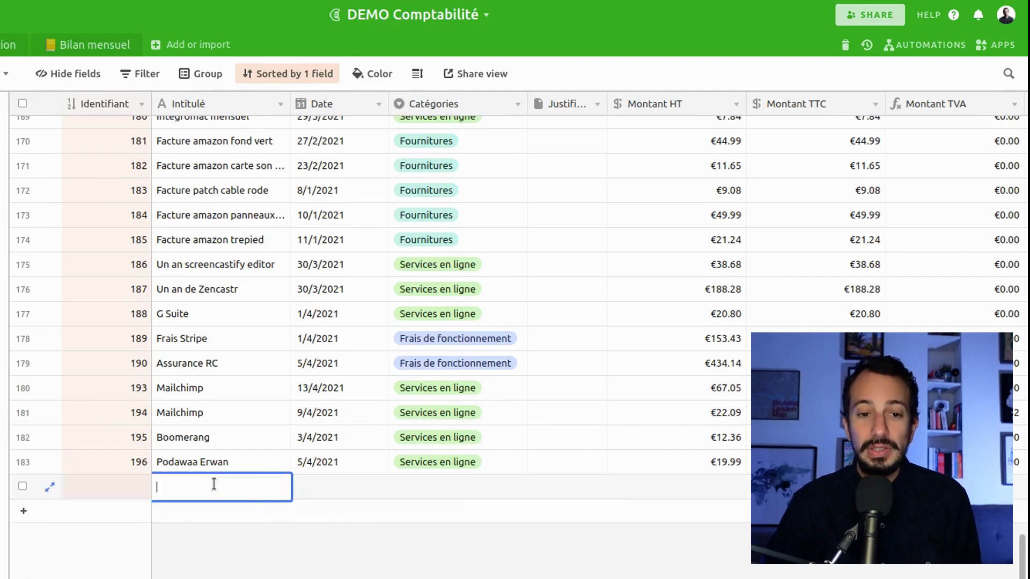
text(Gandi)
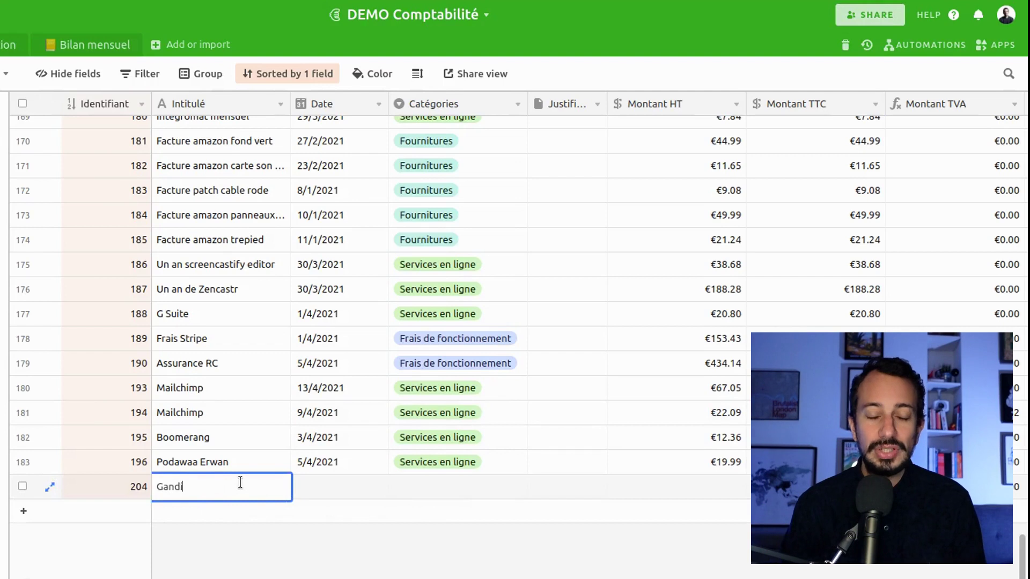
key(Return)
key(Tab)
key(Return)
key(Return)
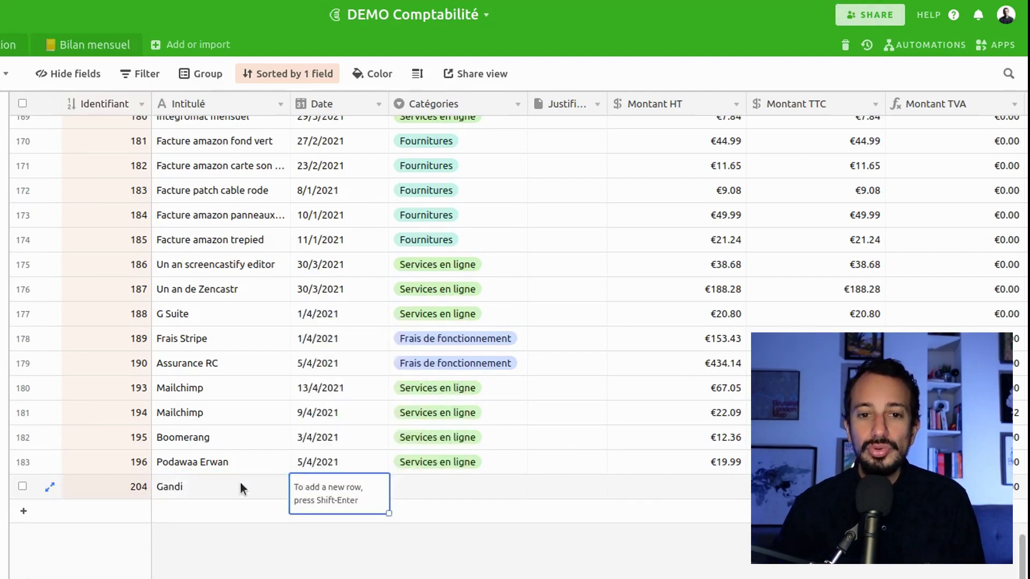
click(435, 479)
click(559, 490)
click(539, 487)
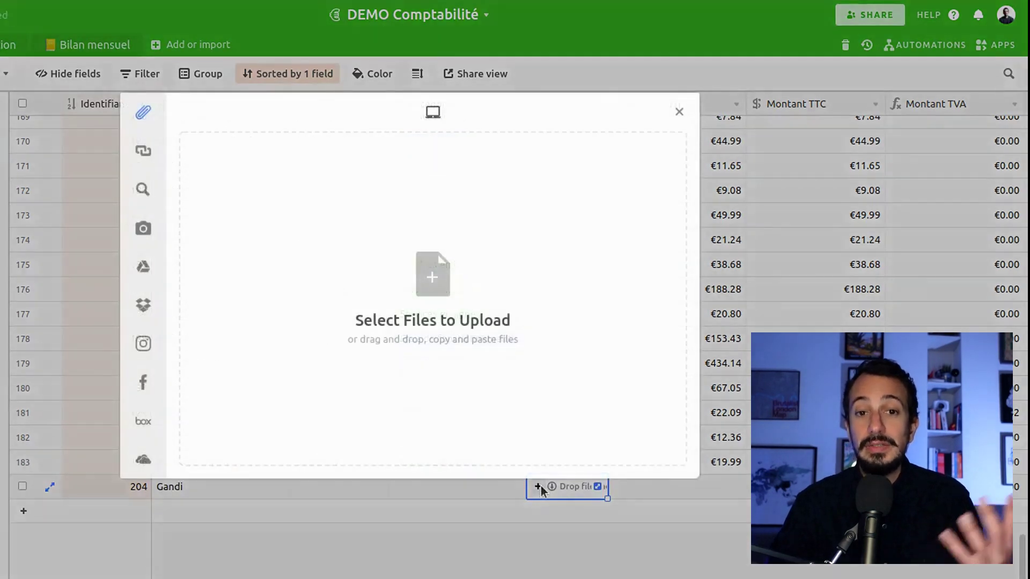
click(460, 322)
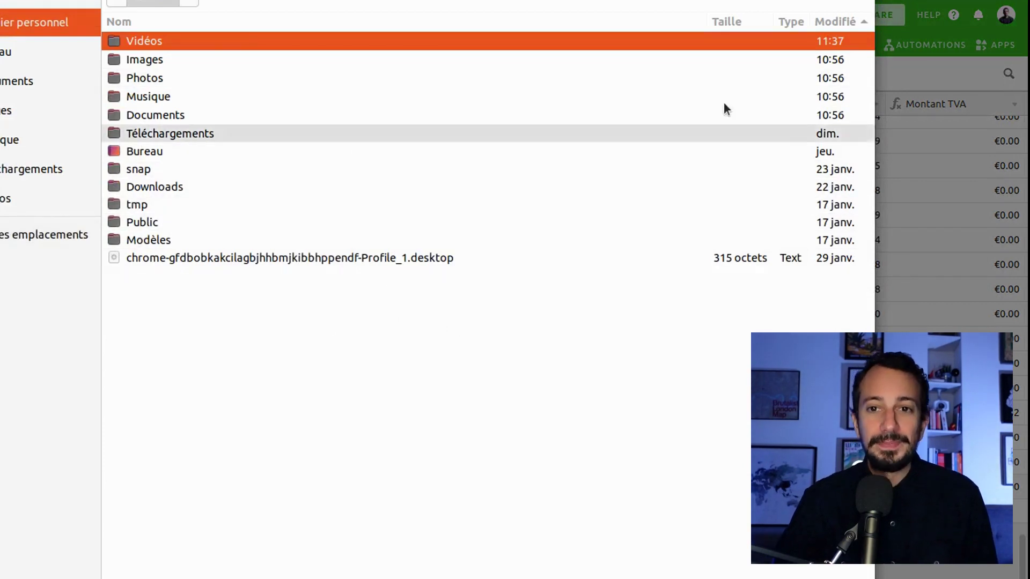
key(Escape)
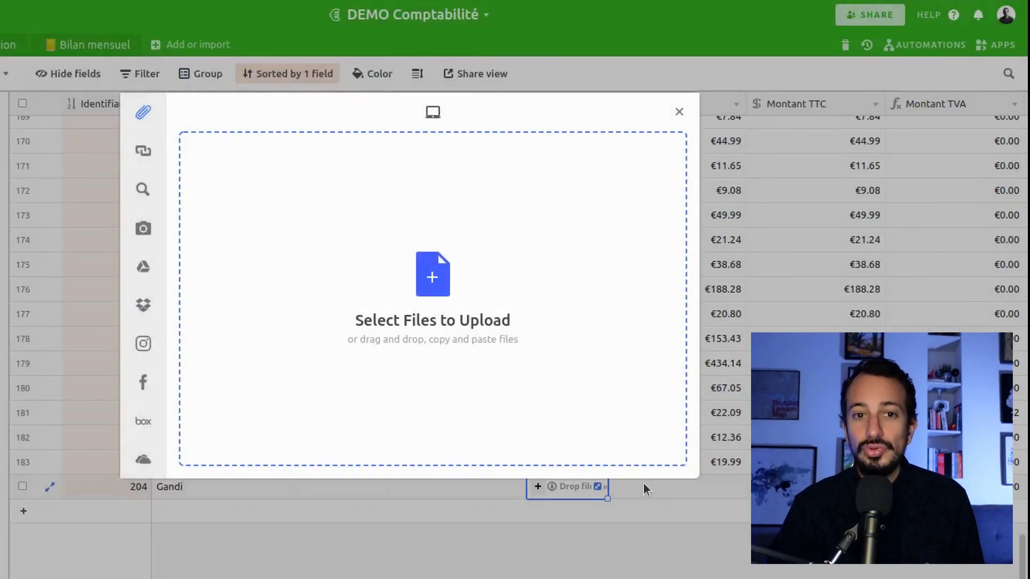
click(679, 112)
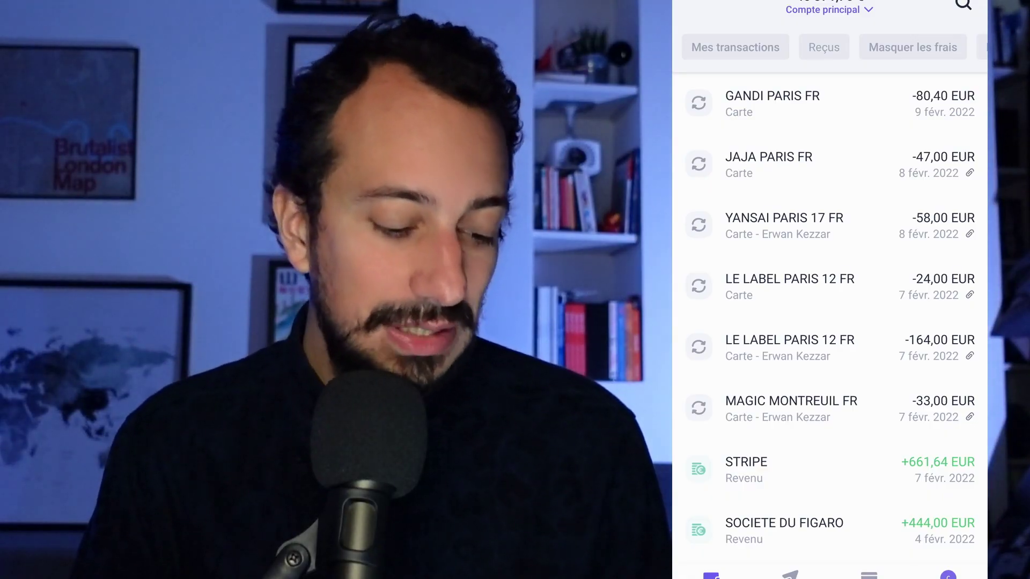
- Switch to the Qonto mobile app and open the 9 February 2022 GANDI PARIS FR card transaction to view its details
click(829, 103)
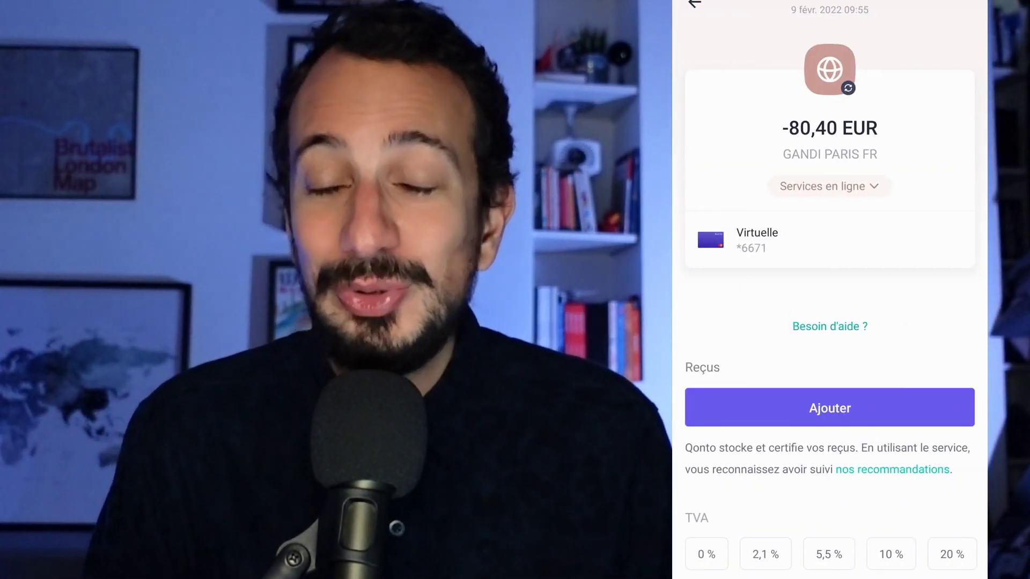
scroll(829, 301, down, 3)
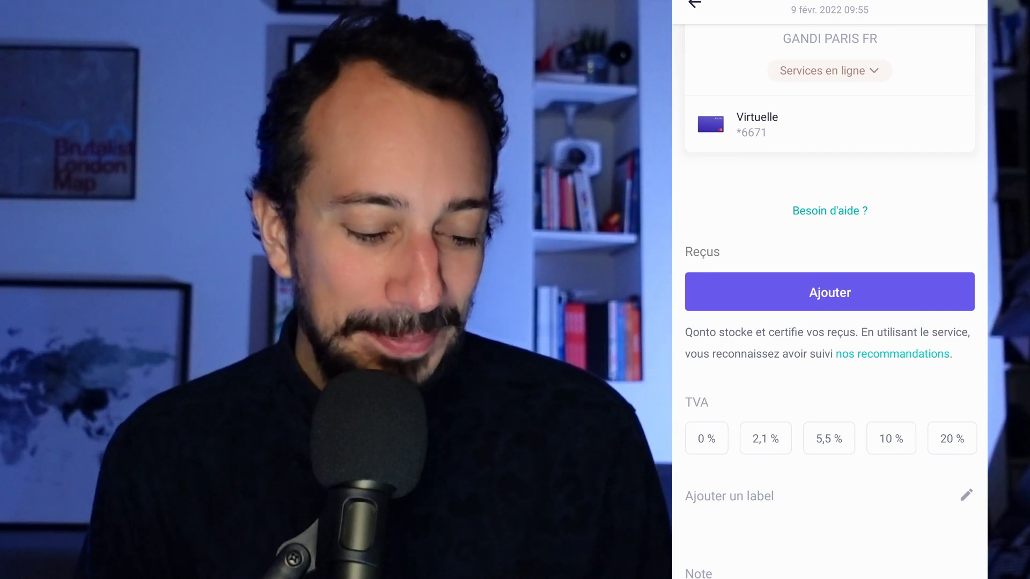
scroll(829, 301, down, 3)
scroll(830, 301, up, 5)
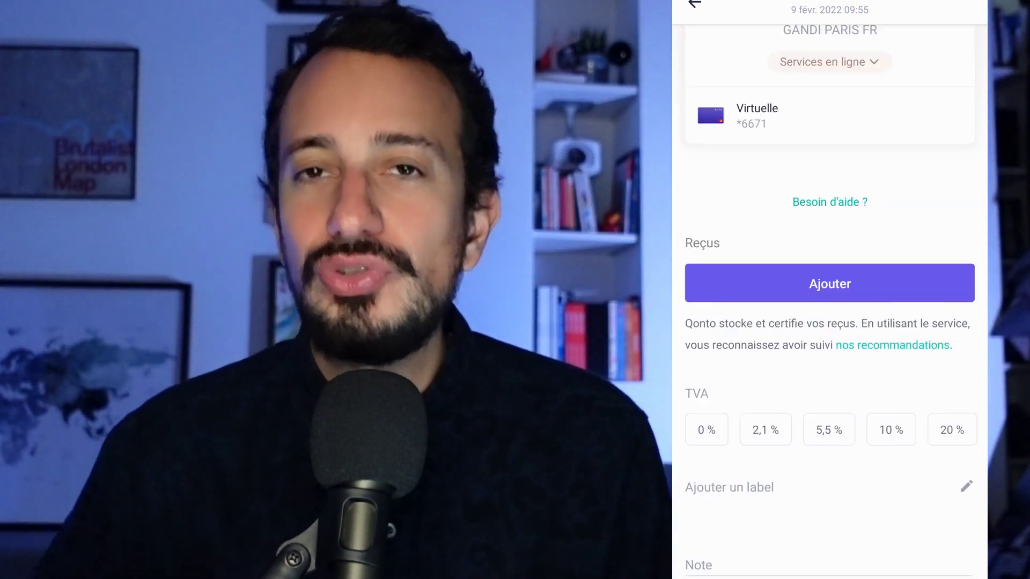
scroll(830, 301, down, 3)
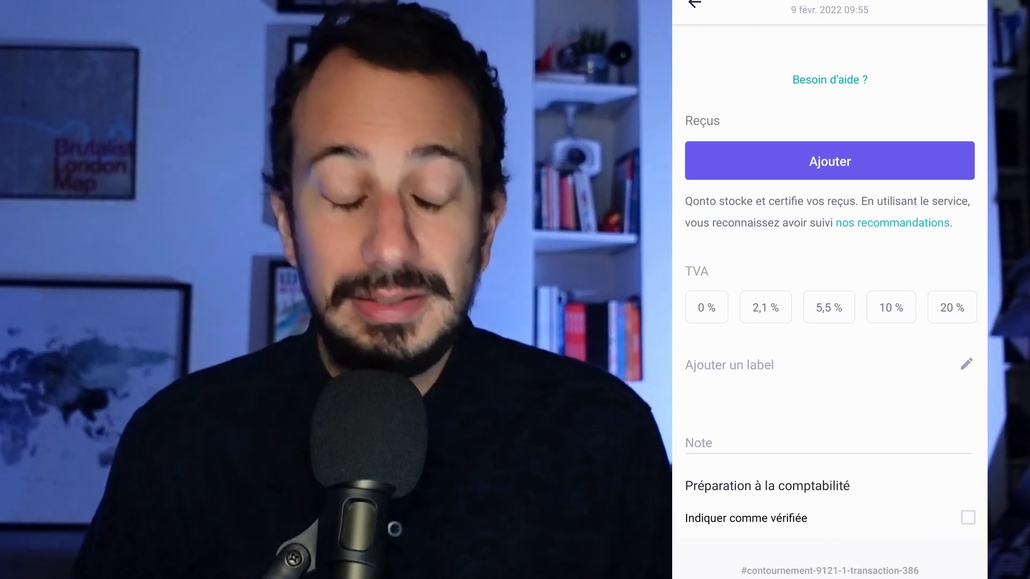
- Enter "Gandi noms de domaine" as the transaction's note
click(828, 444)
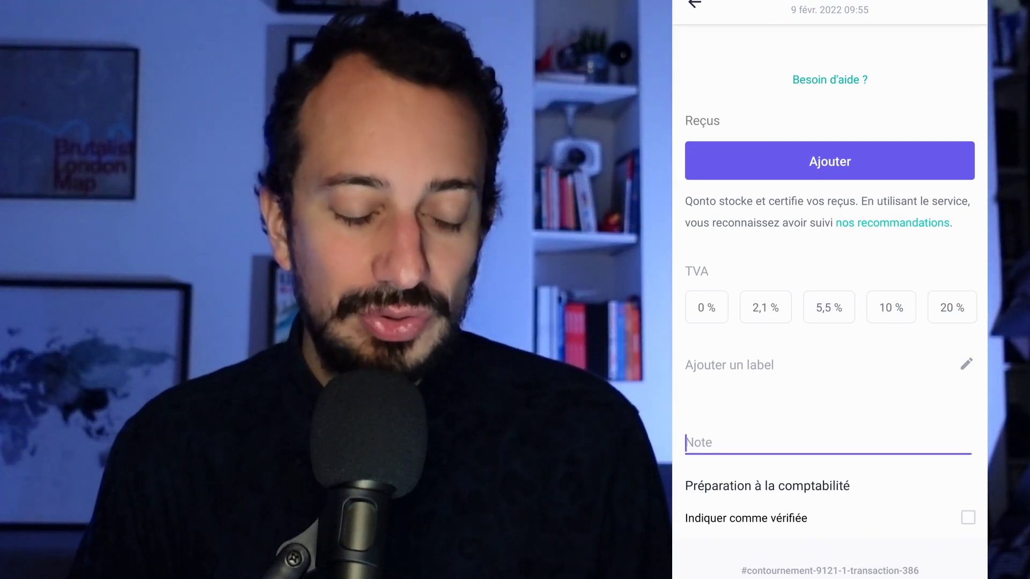
text(Gabdi)
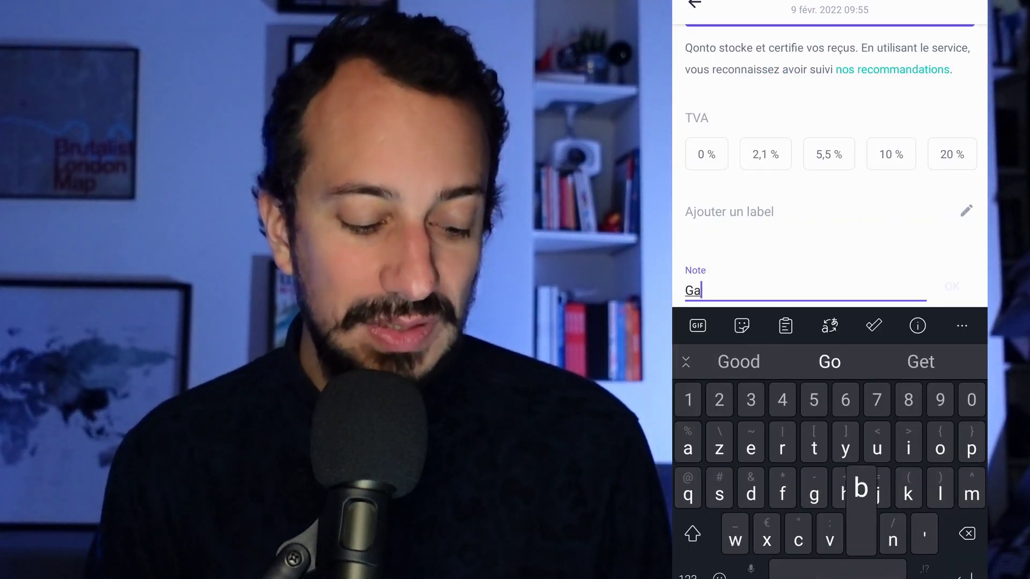
key(BackSpace)
key(BackSpace)
key(BackSpace)
key(BackSpace)
key(BackSpace)
key(BackSpace)
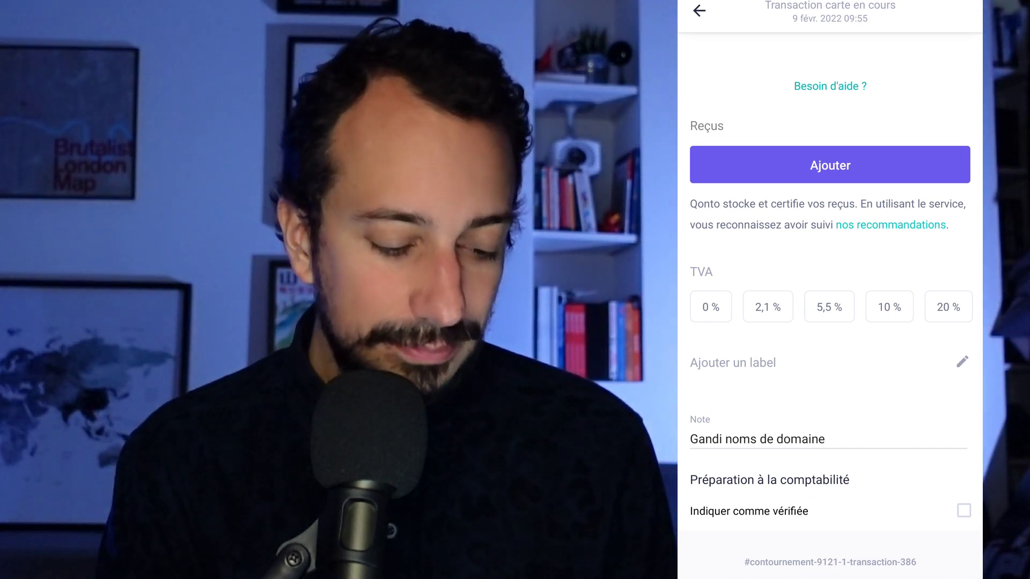
- Set the Gandi transaction's TVA rate to 20 %
scroll(830, 307, right, 1)
scroll(830, 307, left, 1)
scroll(830, 307, right, 1)
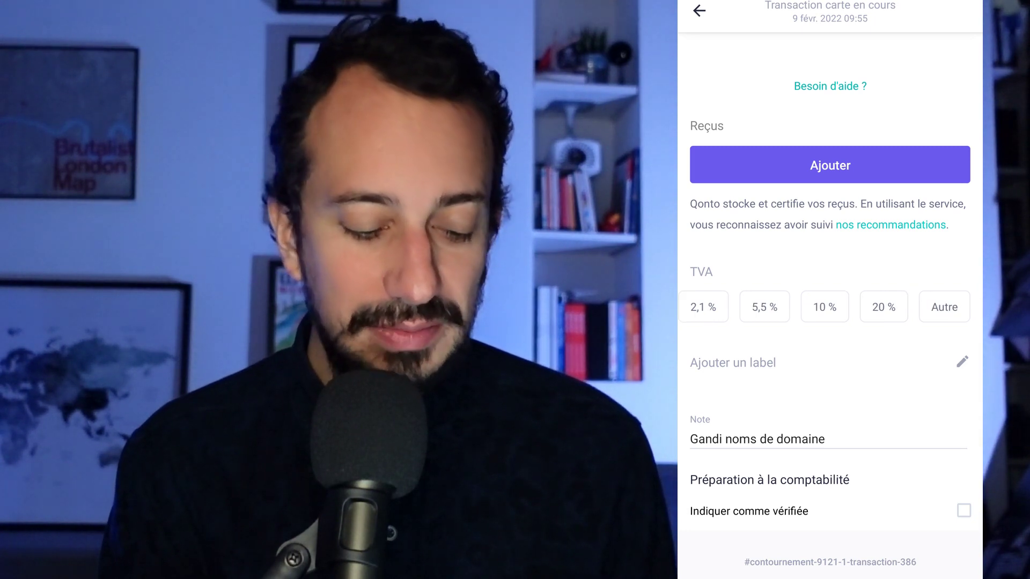
scroll(830, 306, left, 1)
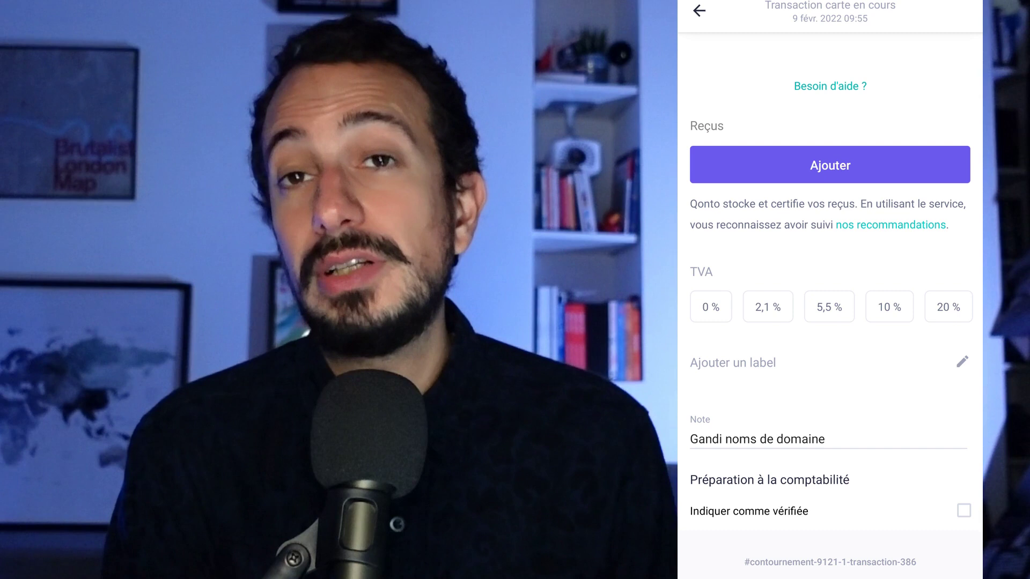
scroll(830, 305, up, 4)
scroll(830, 306, down, 4)
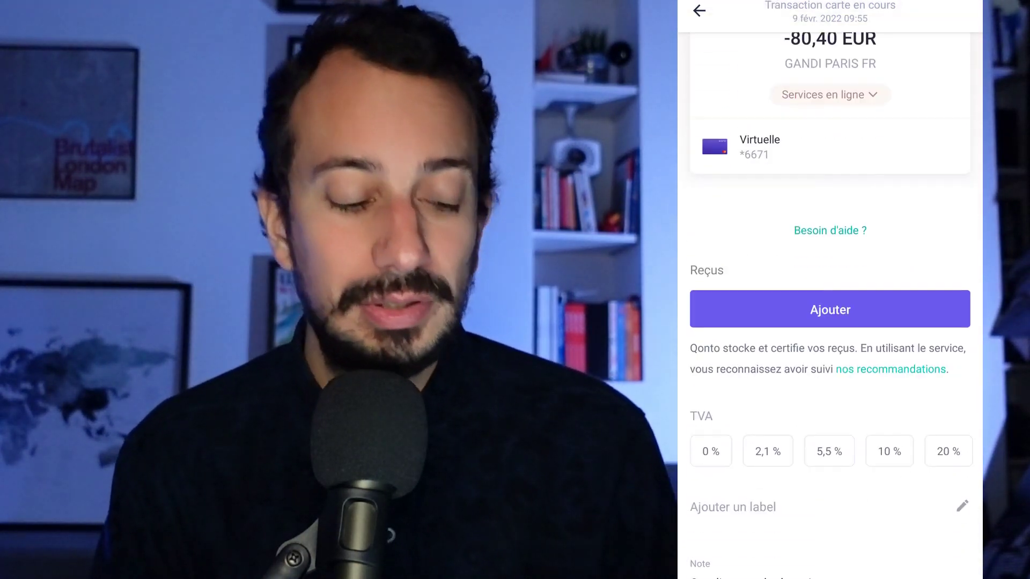
scroll(829, 306, up, 1)
click(733, 426)
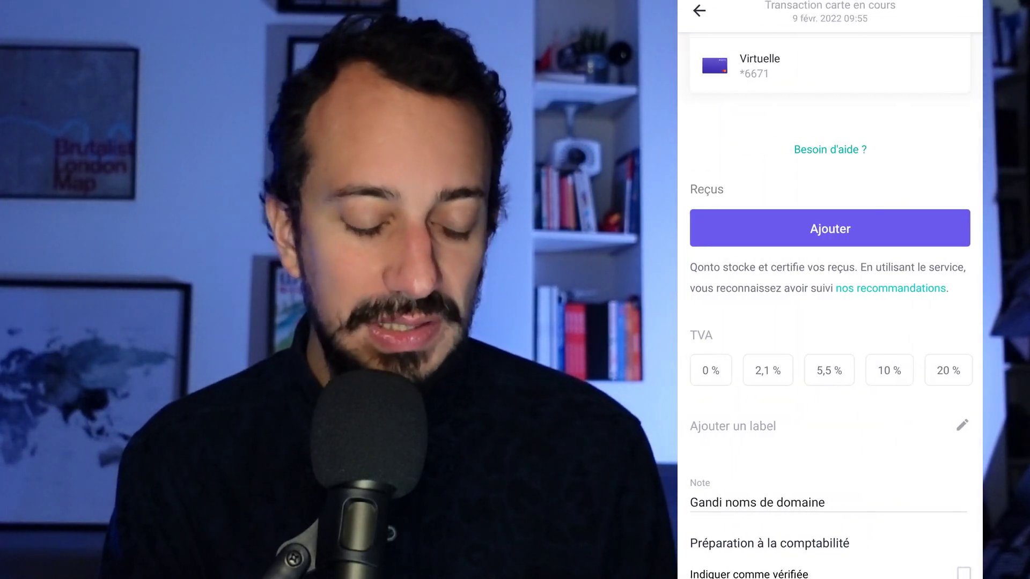
click(948, 370)
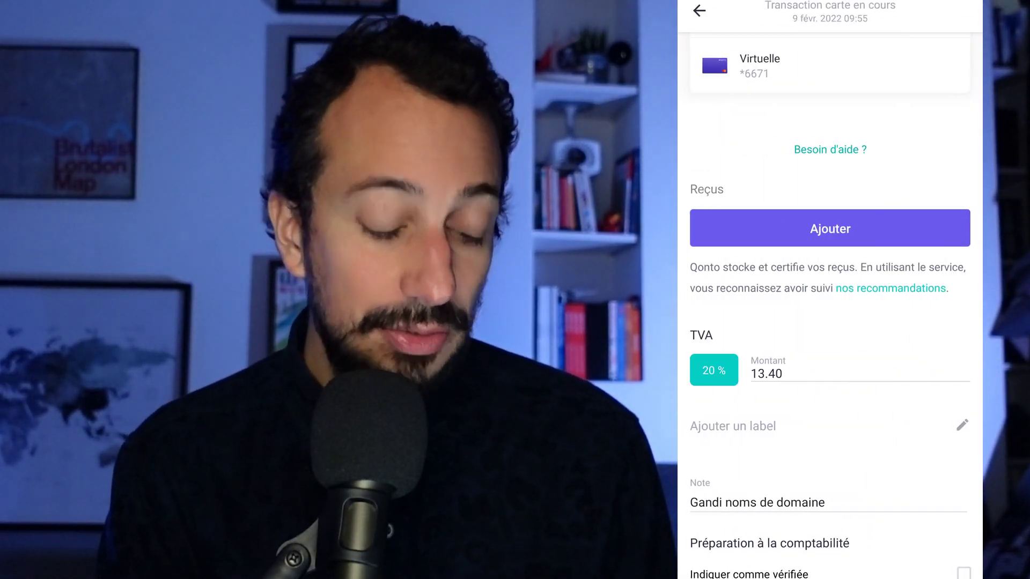
- Add the Gandi invoice from the phone's files as a receipt on the transaction
scroll(830, 306, up, 3)
scroll(830, 306, down, 2)
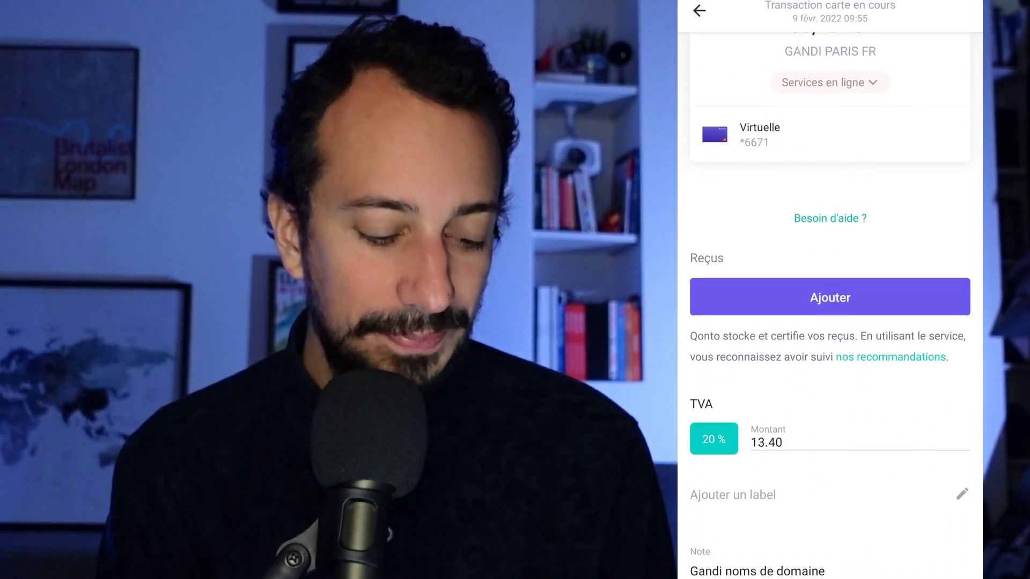
scroll(830, 306, up, 1)
scroll(830, 306, up, 1)
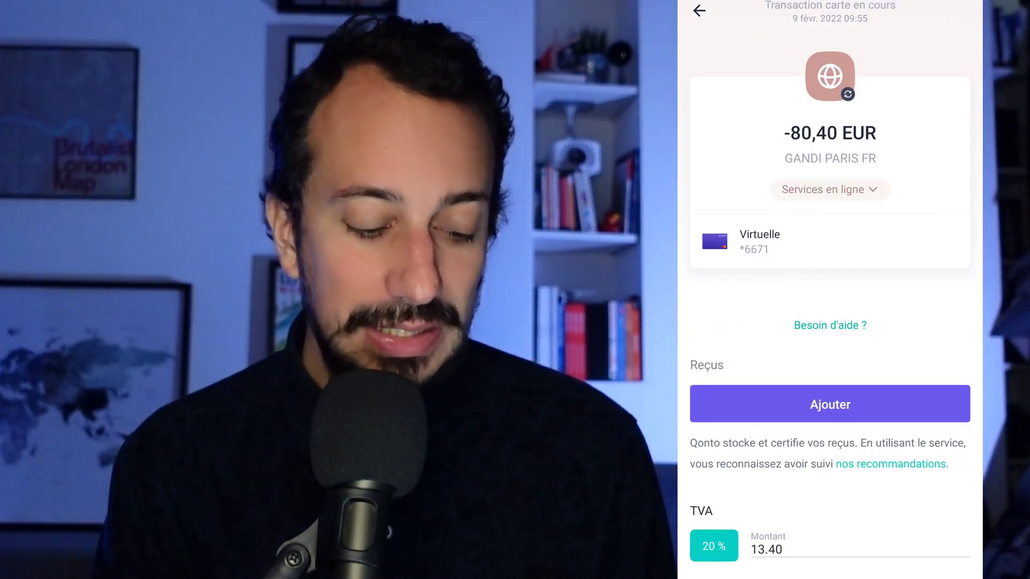
scroll(829, 306, down, 2)
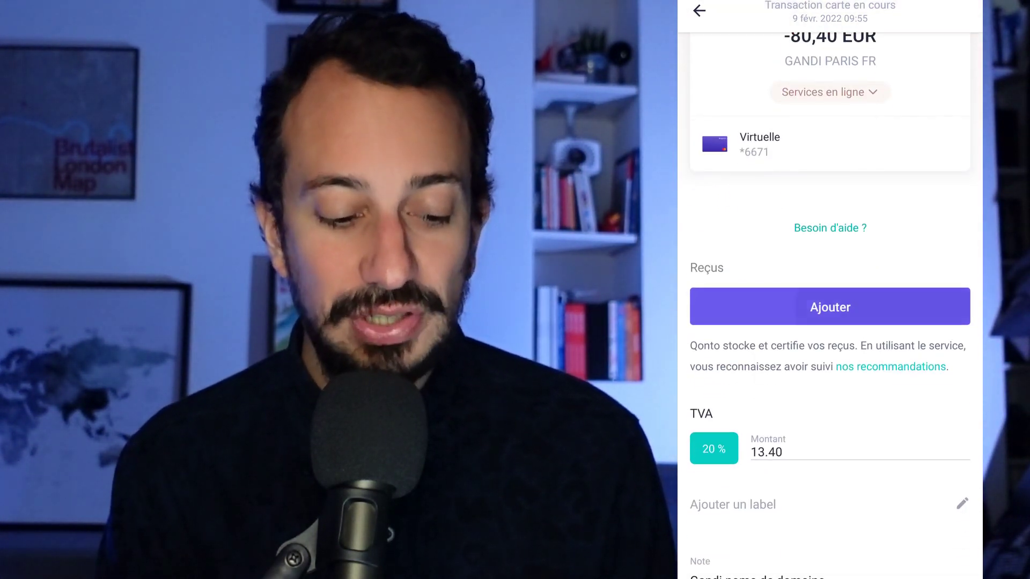
click(829, 307)
click(893, 516)
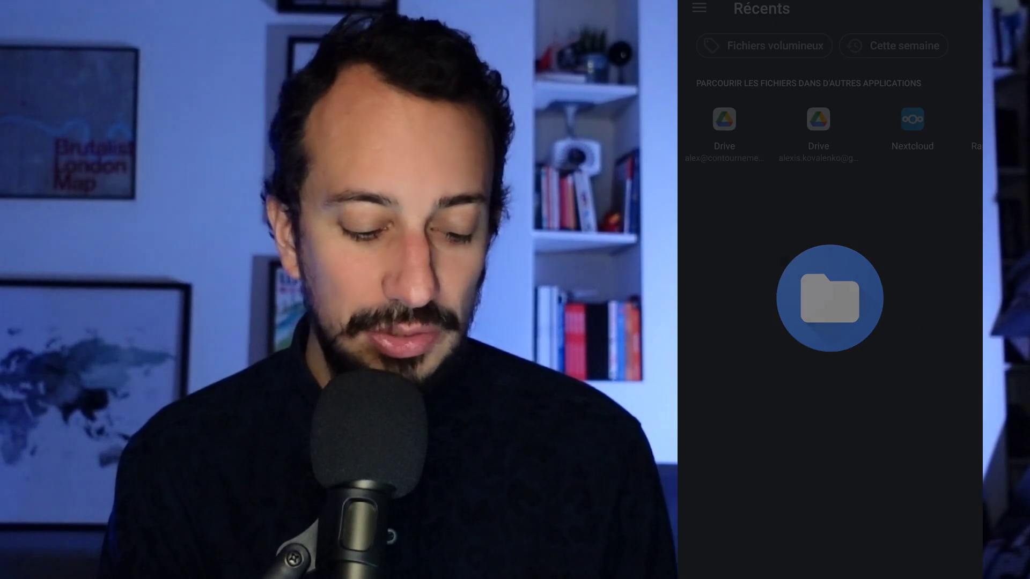
click(896, 460)
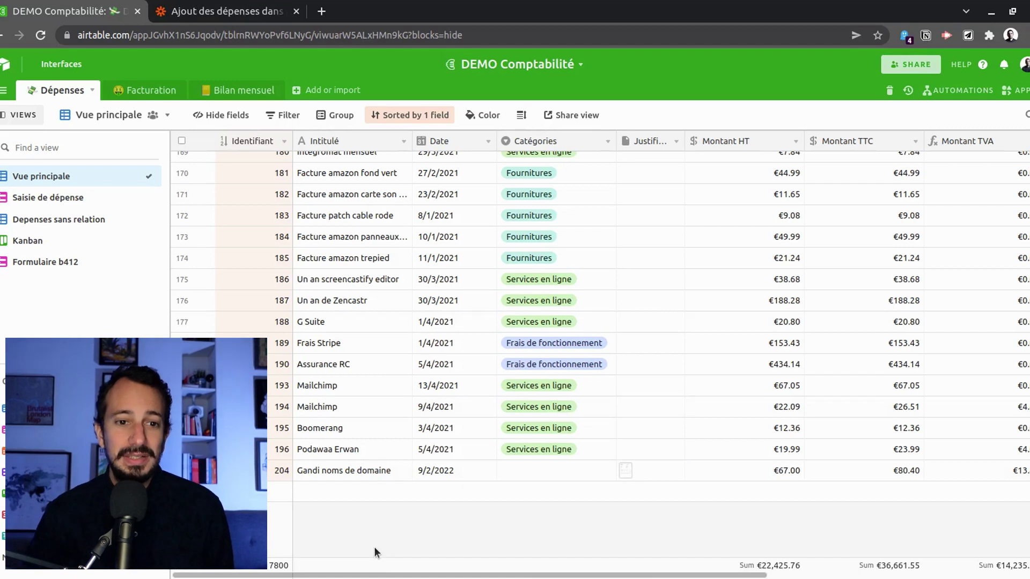
- Switch to Airtable and set the category of the "Gandi noms de domaine" expense to "Services en ligne"
click(571, 472)
click(572, 472)
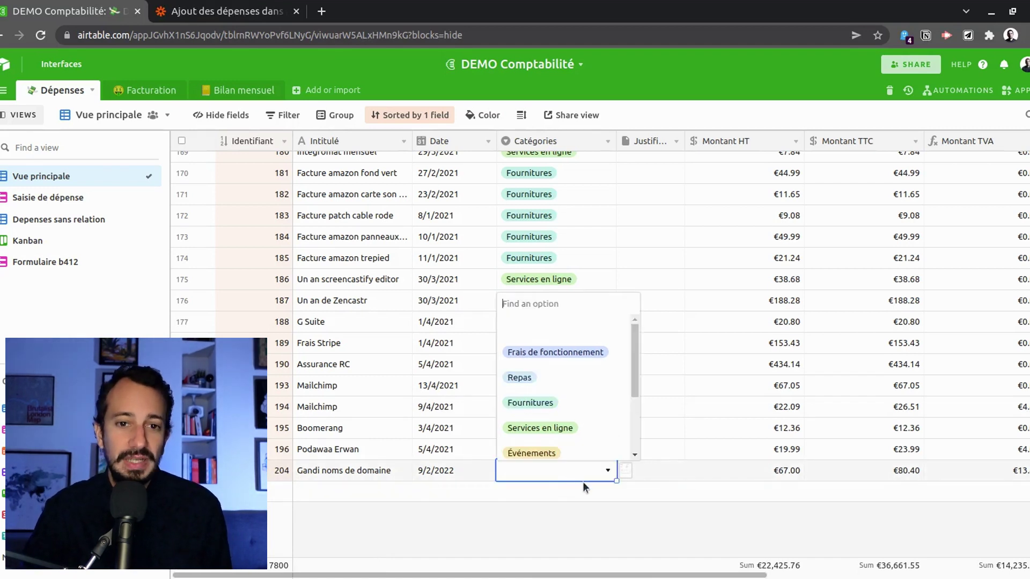
click(560, 428)
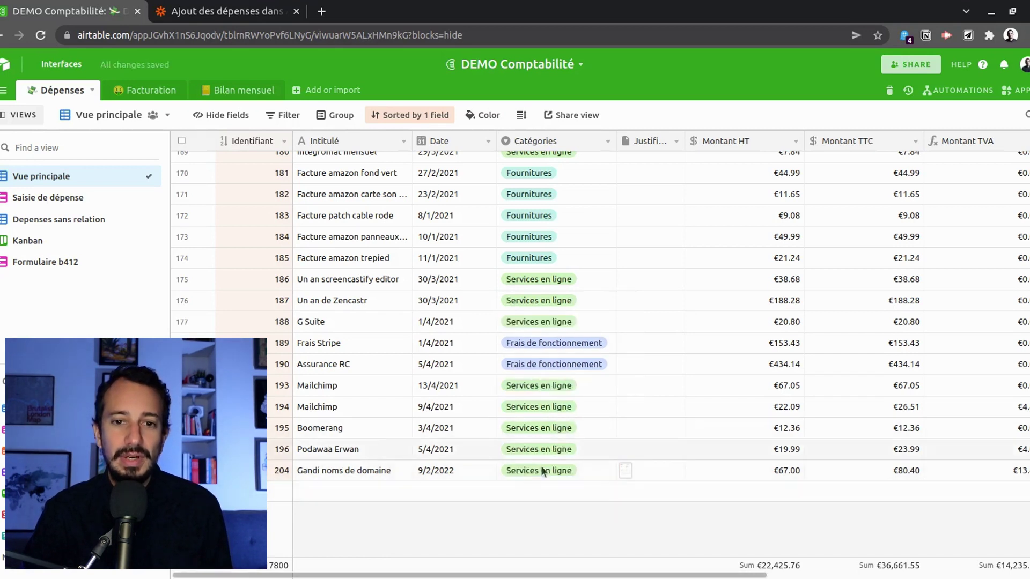
- Preview the PDF invoice attached to the "Gandi noms de domaine" expense and close the preview
click(628, 473)
click(628, 473)
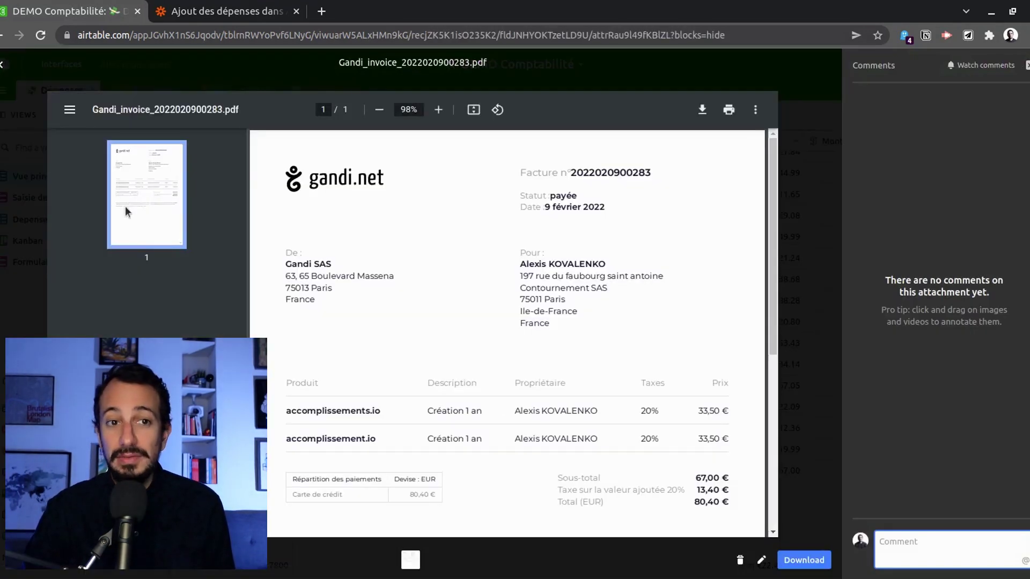
click(16, 97)
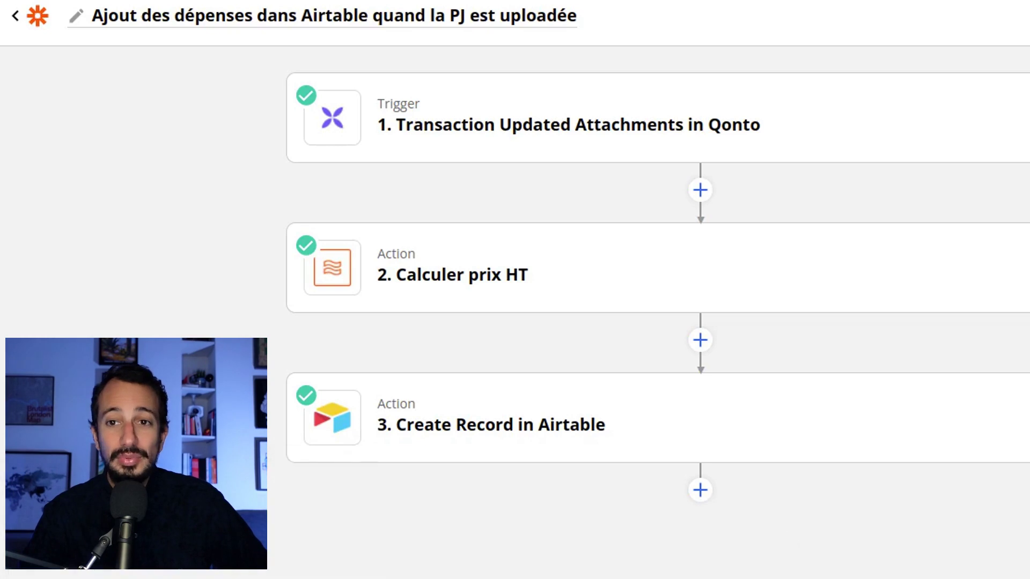
- Switch to Zapier and examine the sample transaction data in the test of the "Transaction Updated Attachments in Qonto" trigger
click(585, 132)
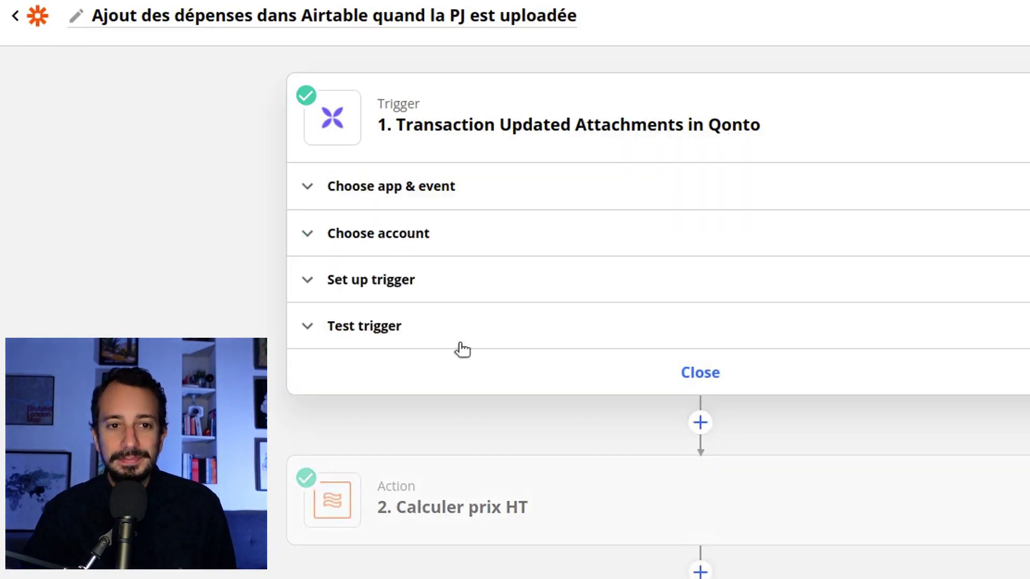
click(460, 347)
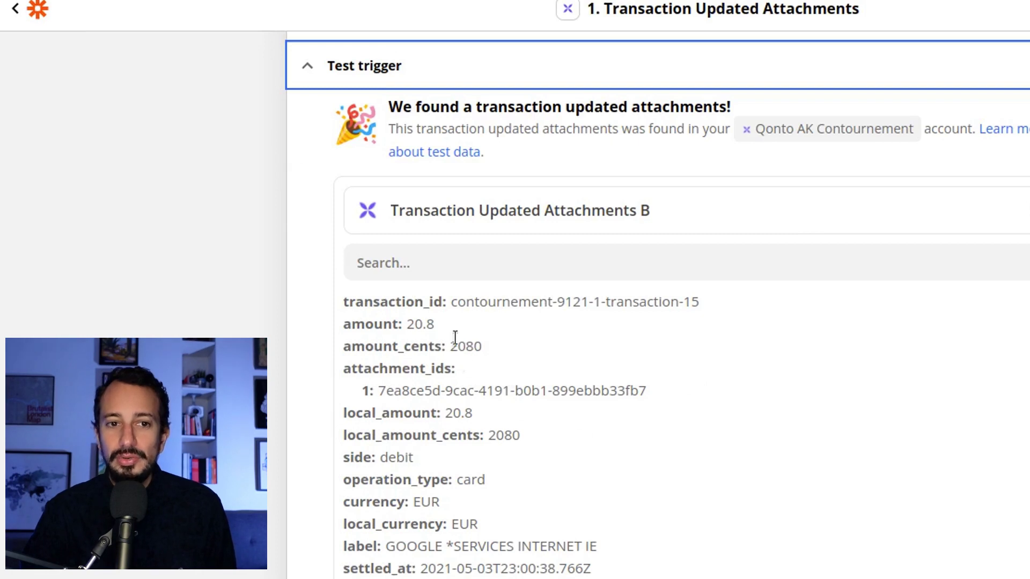
scroll(448, 409, down, 2)
scroll(616, 506, up, 1)
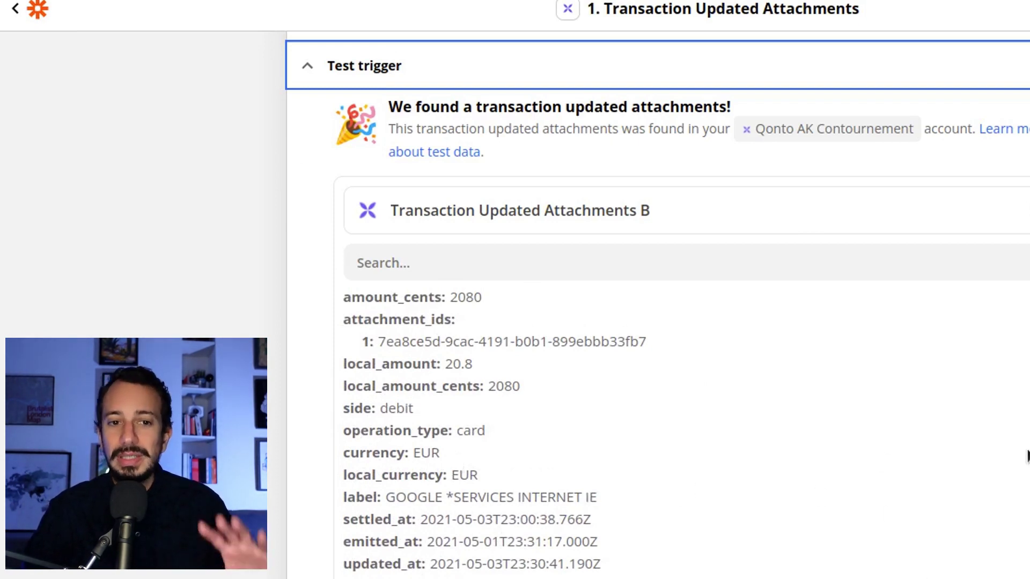
scroll(1027, 456, down, 8)
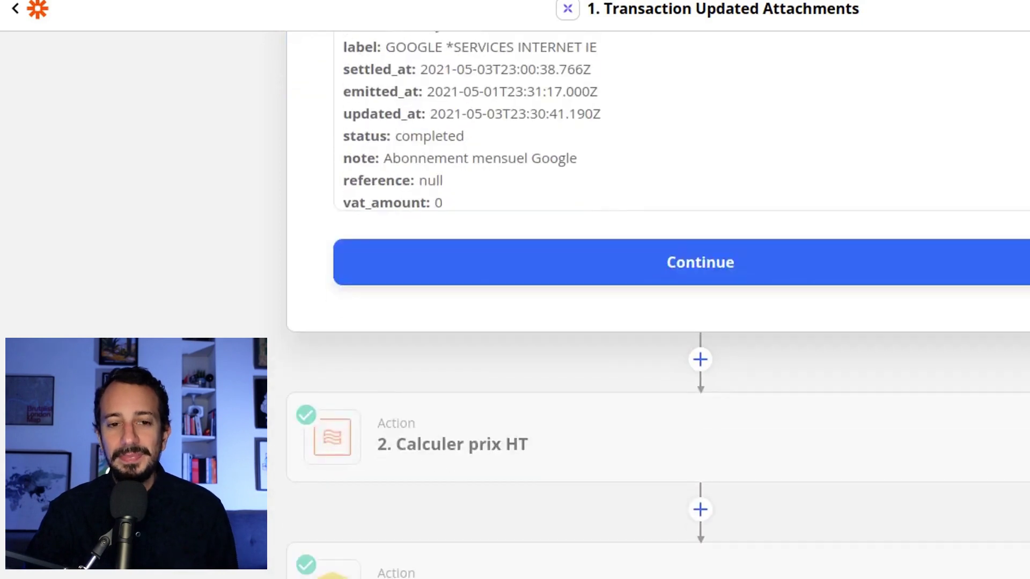
- Examine the test result of the "Calculer prix HT" action and collapse it
click(524, 443)
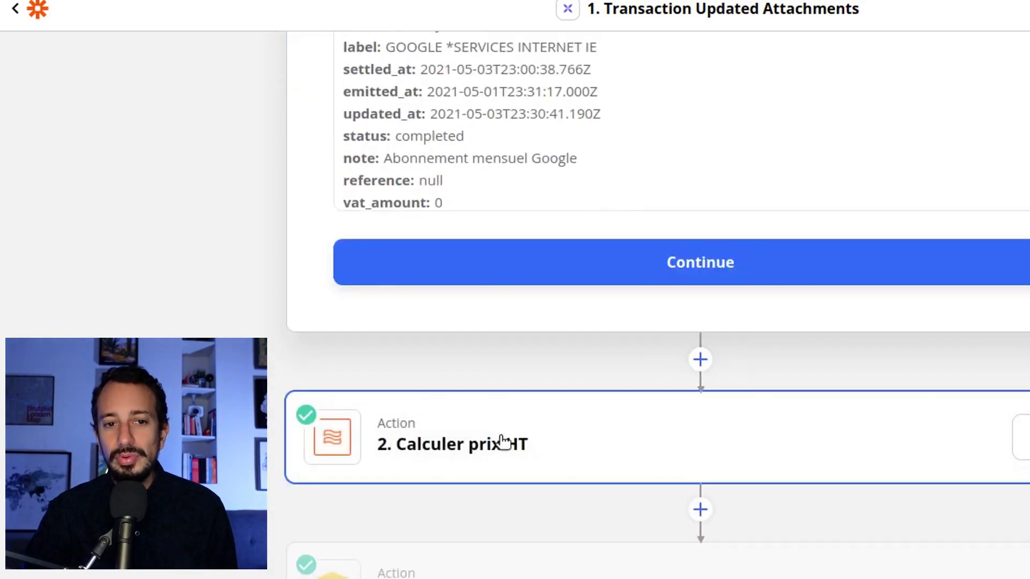
scroll(738, 407, up, 1)
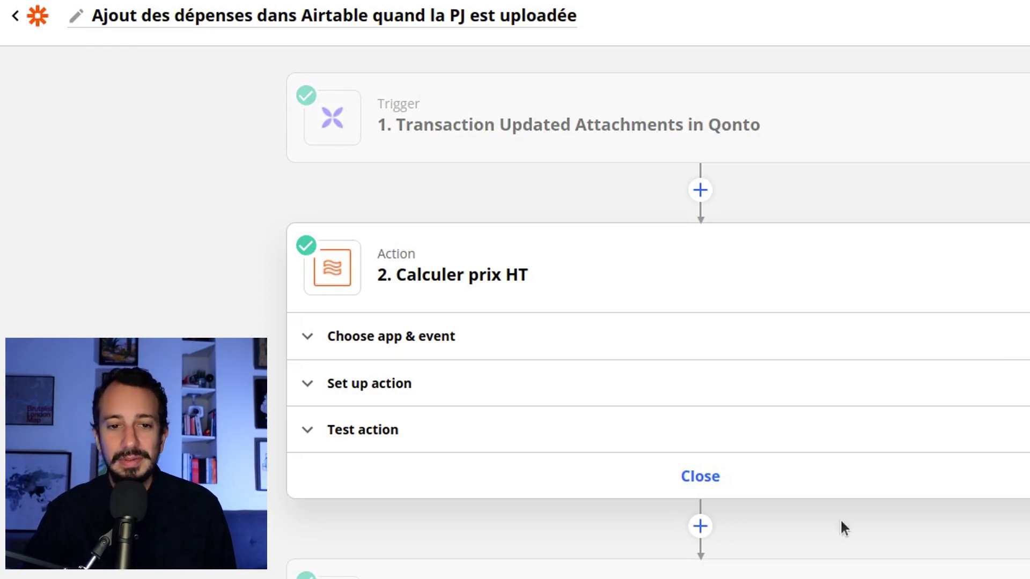
scroll(345, 382, down, 1)
click(407, 421)
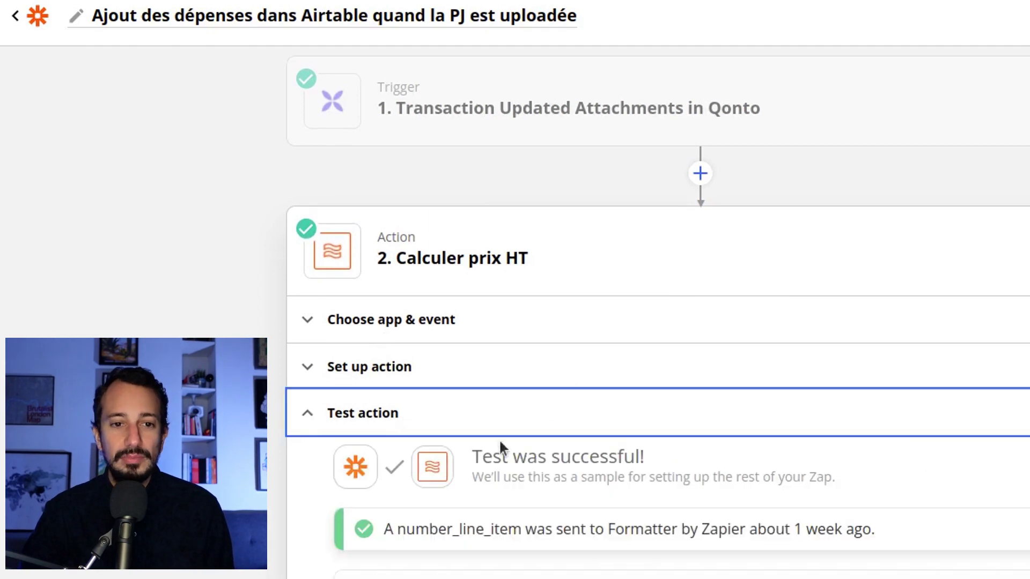
scroll(506, 451, down, 5)
click(407, 174)
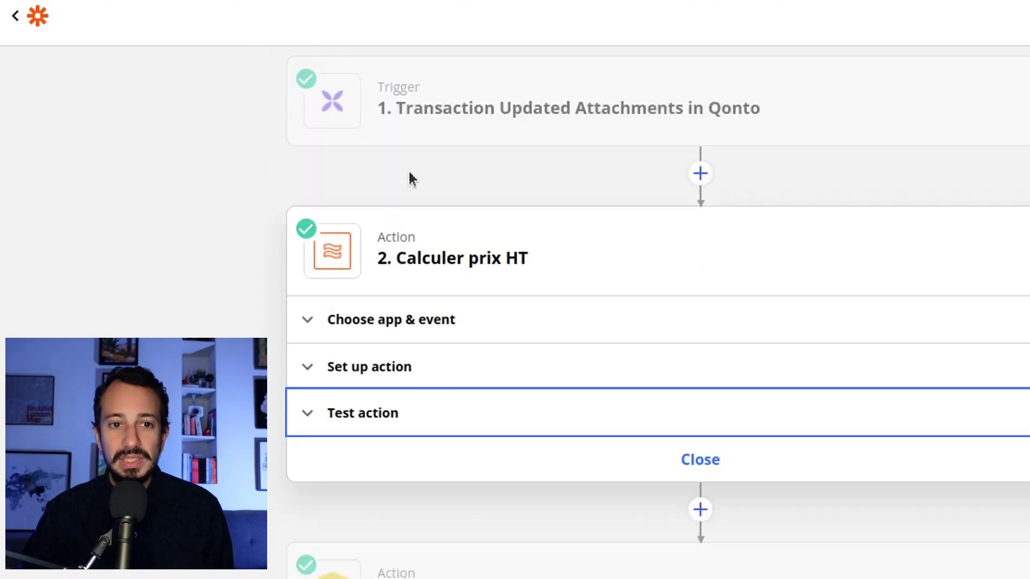
- Open the "Create Record in Airtable" action, and return to the Dépenses table in Airtable
click(542, 566)
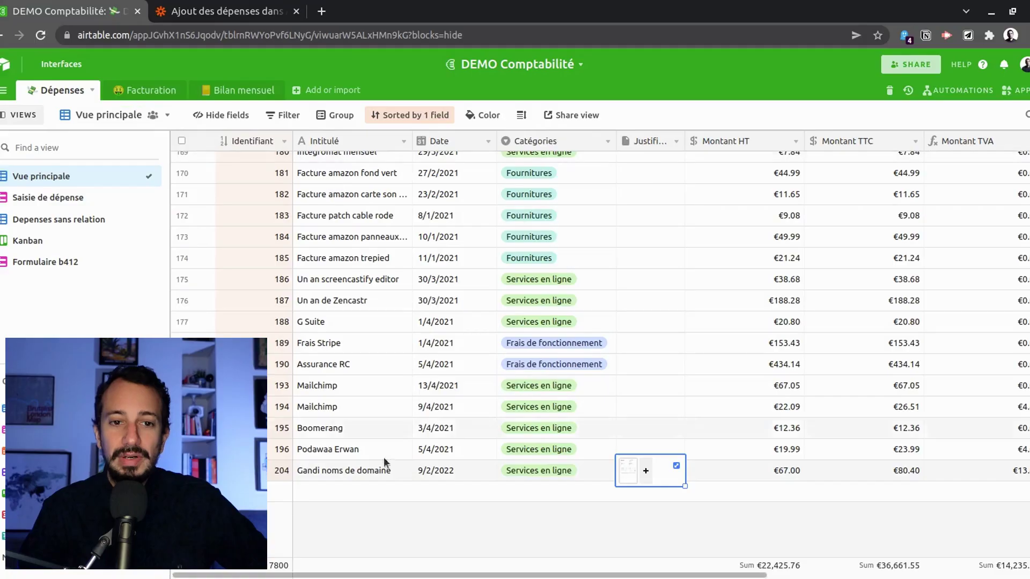
click(450, 516)
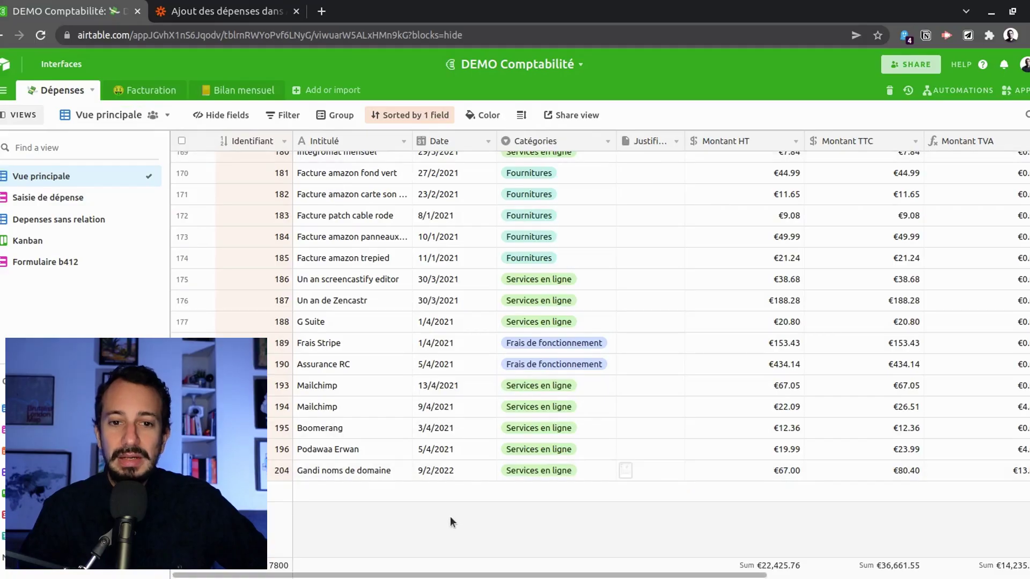